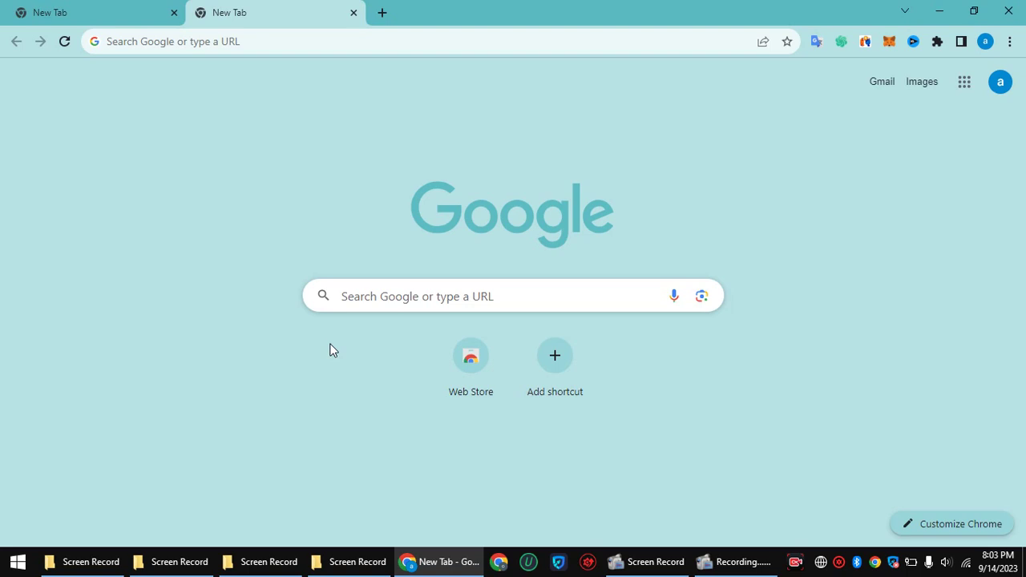
Step: Search Google for 'veed io' and open the official VEED website from the results
{"action": "left_click", "coordinate": [399, 302]}
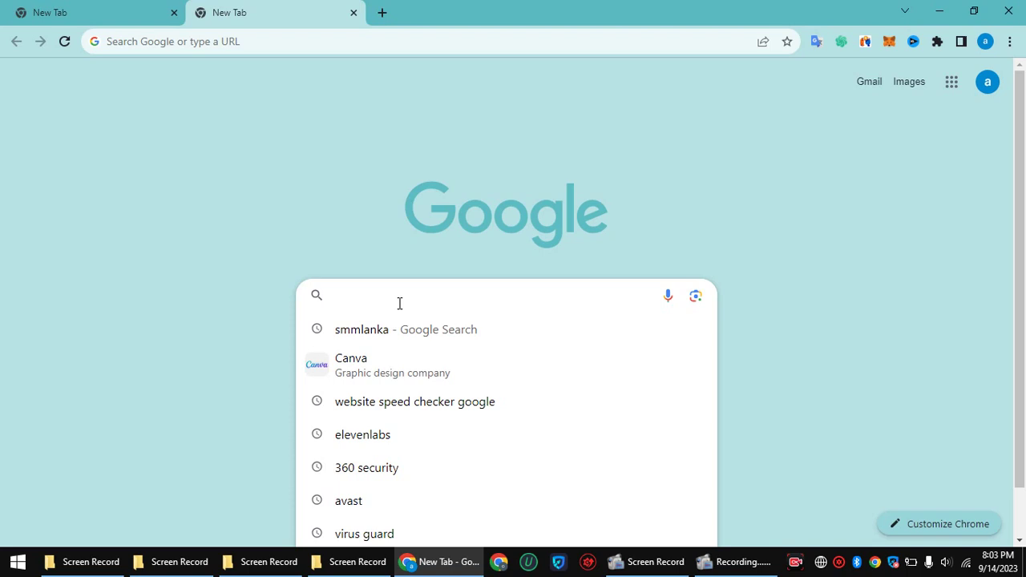
{"action": "type", "text": "veed"}
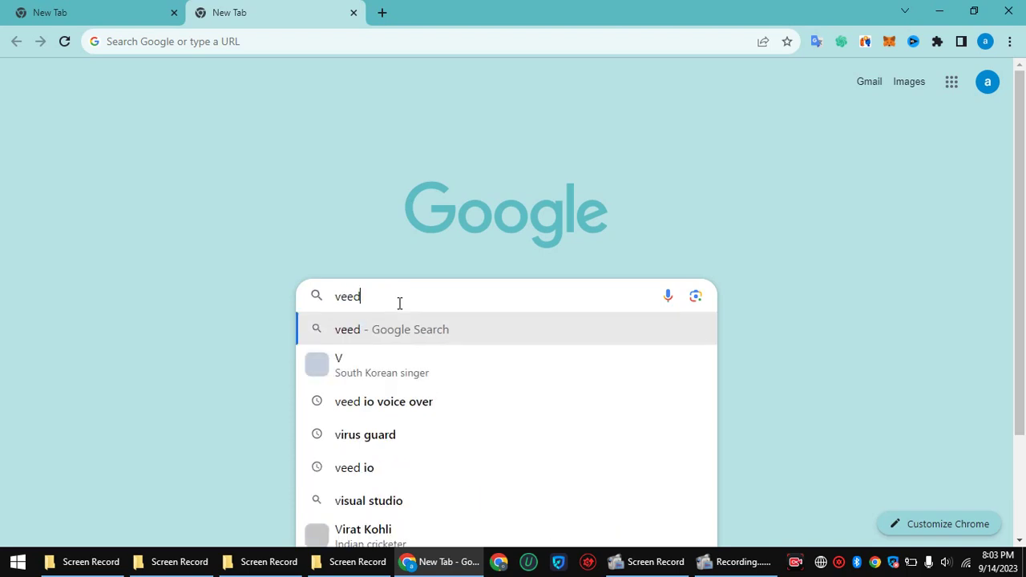
{"action": "type", "text": " io"}
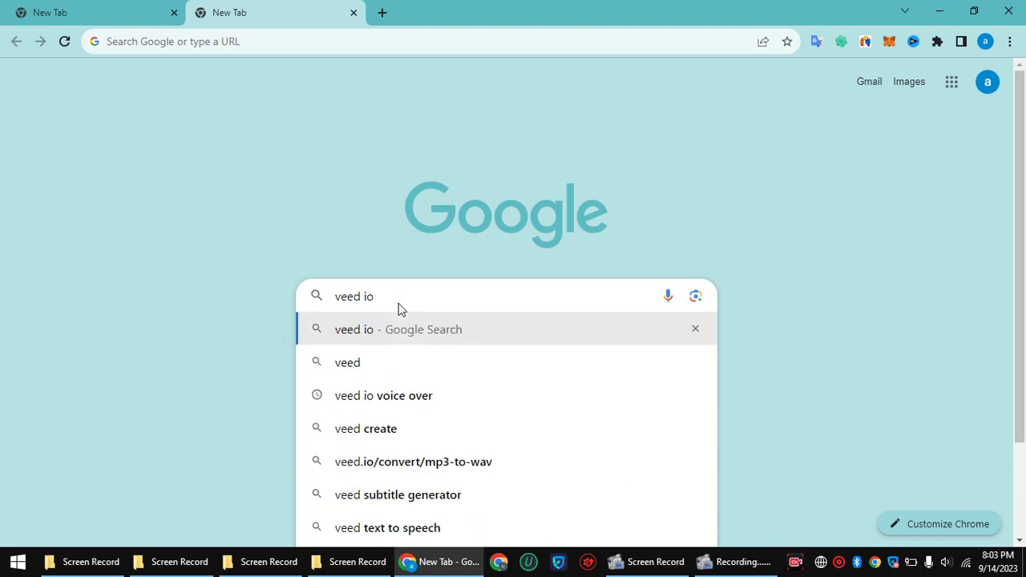
{"action": "key", "text": "Return"}
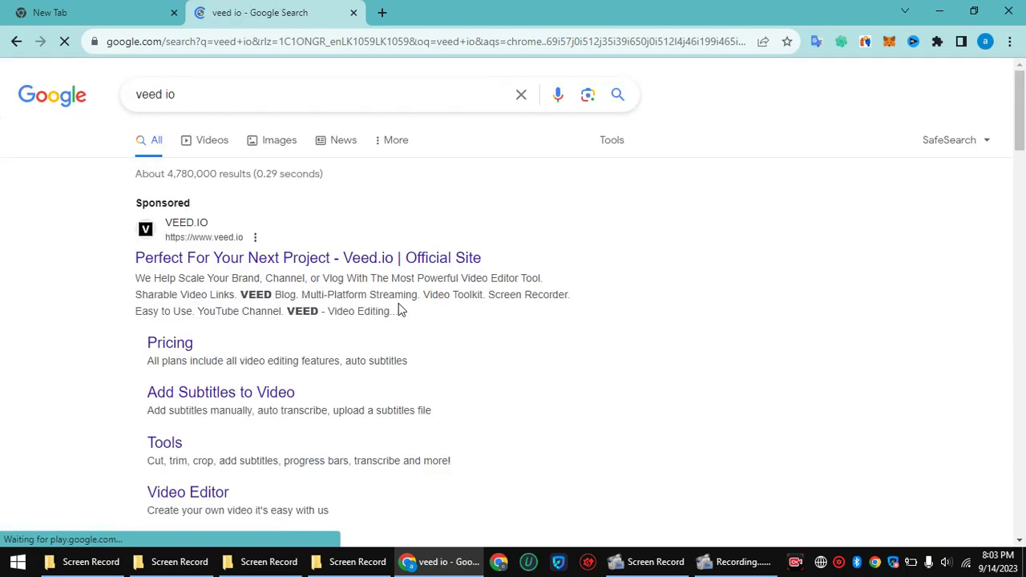
{"action": "scroll", "coordinate": [706, 148], "scroll_direction": "down", "scroll_amount": 4}
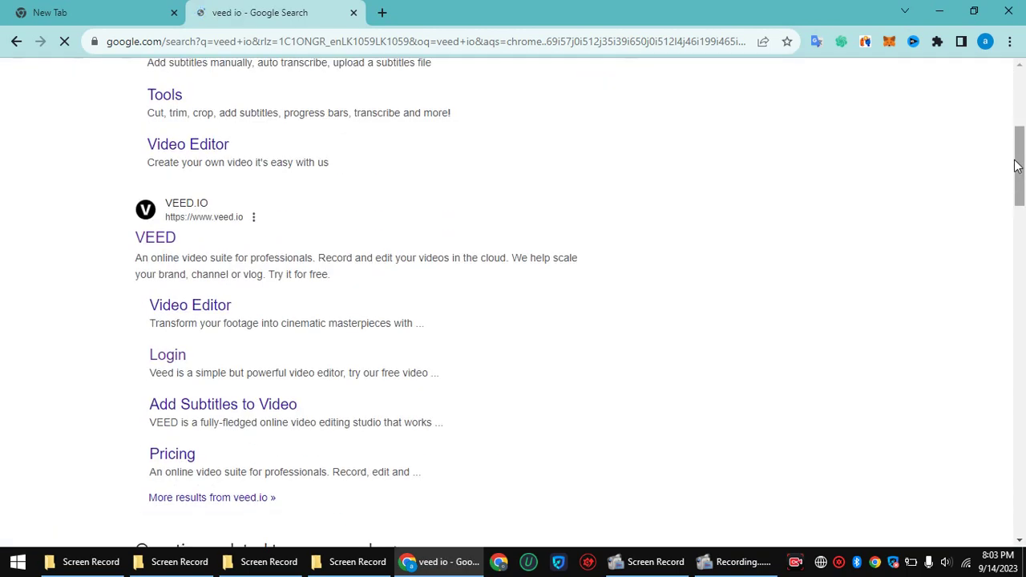
{"action": "left_click", "coordinate": [157, 254]}
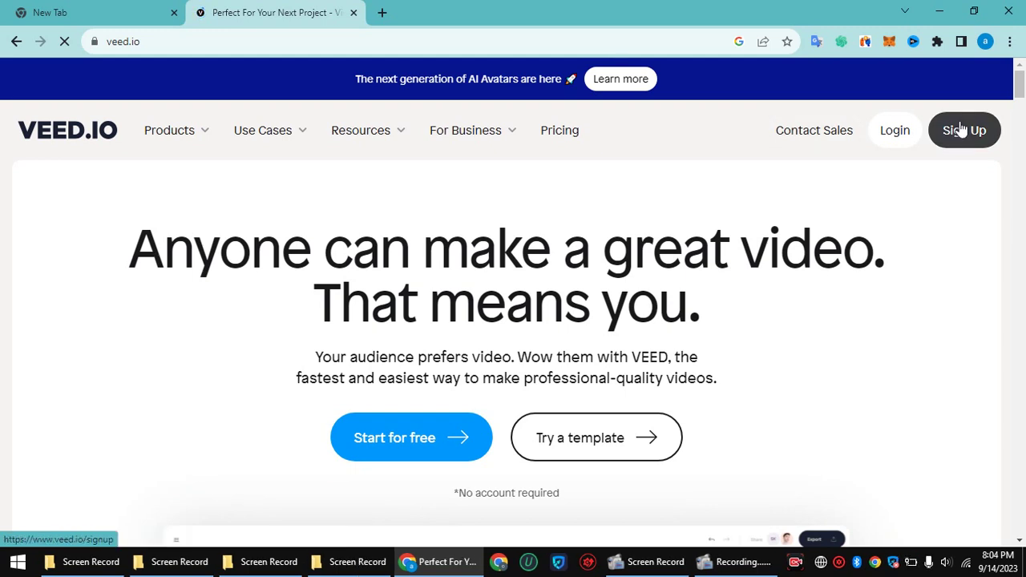
Step: Choose 'Start for free' on the VEED homepage to reach the free account sign-up page
{"action": "left_click", "coordinate": [415, 451]}
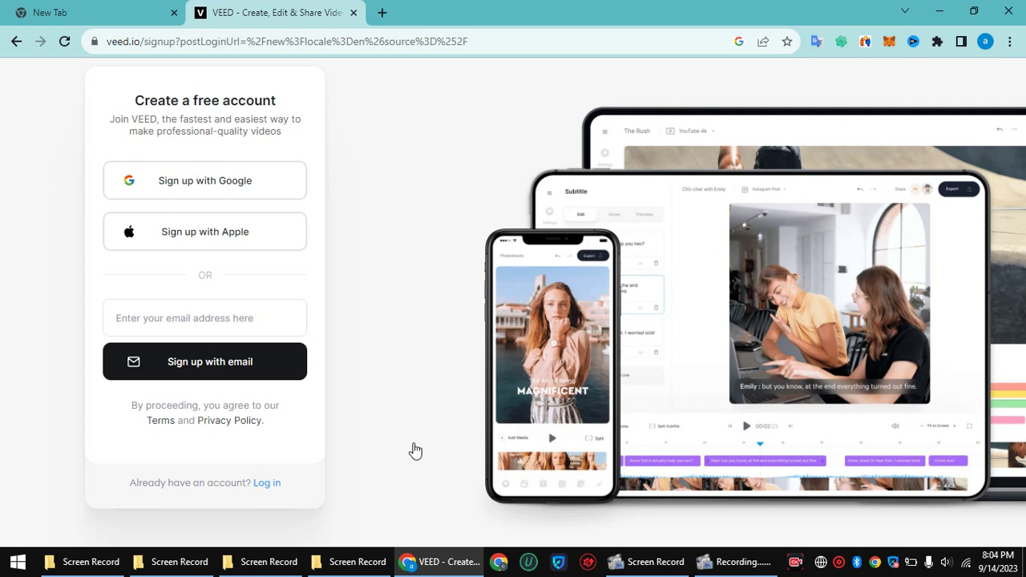
Step: Sign up with Google, picking an account in the popup, to reach the New Project options
{"action": "left_click", "coordinate": [239, 185]}
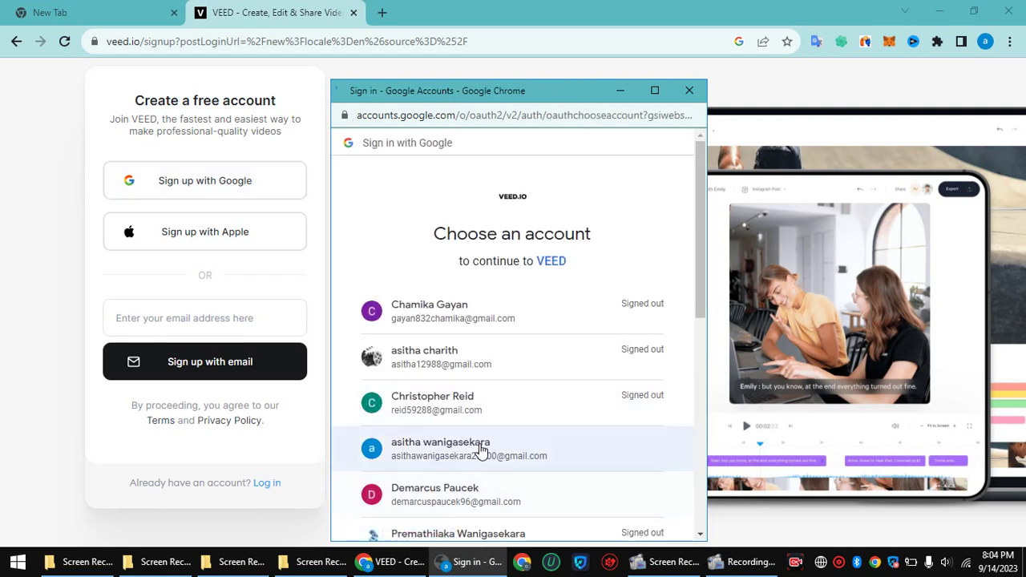
{"action": "left_click", "coordinate": [480, 485]}
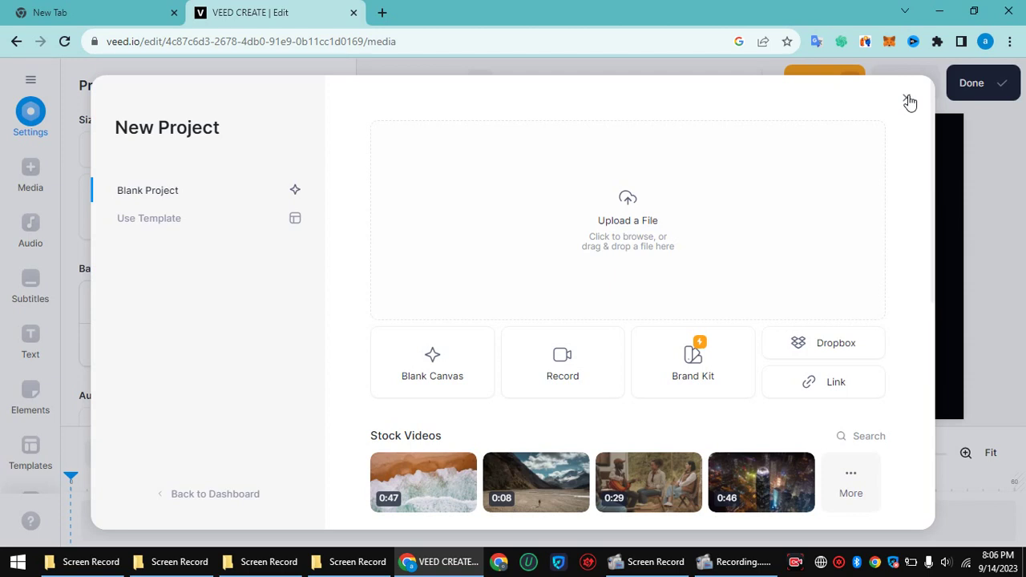
Step: Dismiss the New Project dialog and bring up the Add audio panel's upload, voiceover and music options
{"action": "left_click", "coordinate": [909, 102]}
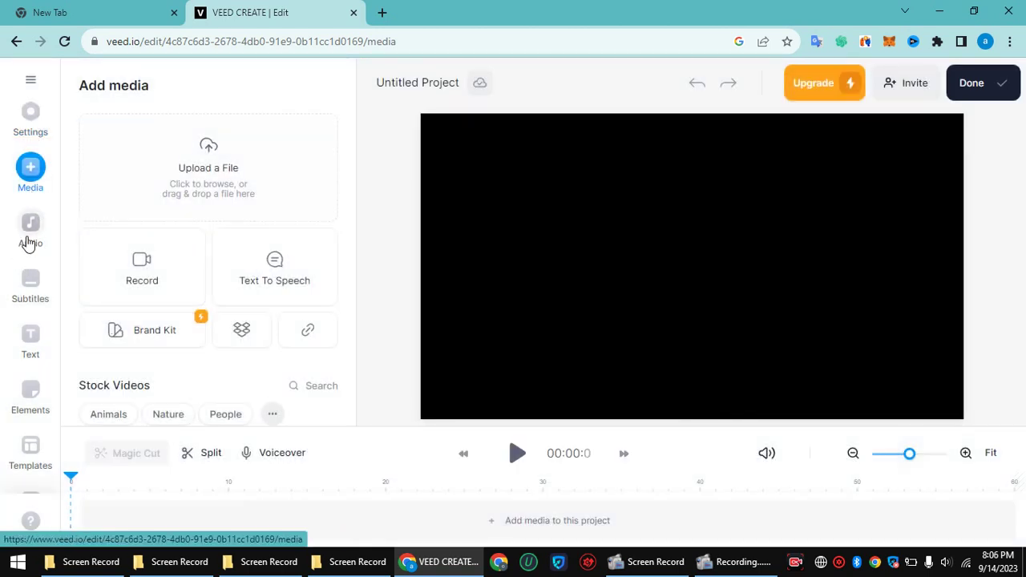
{"action": "left_click", "coordinate": [28, 242]}
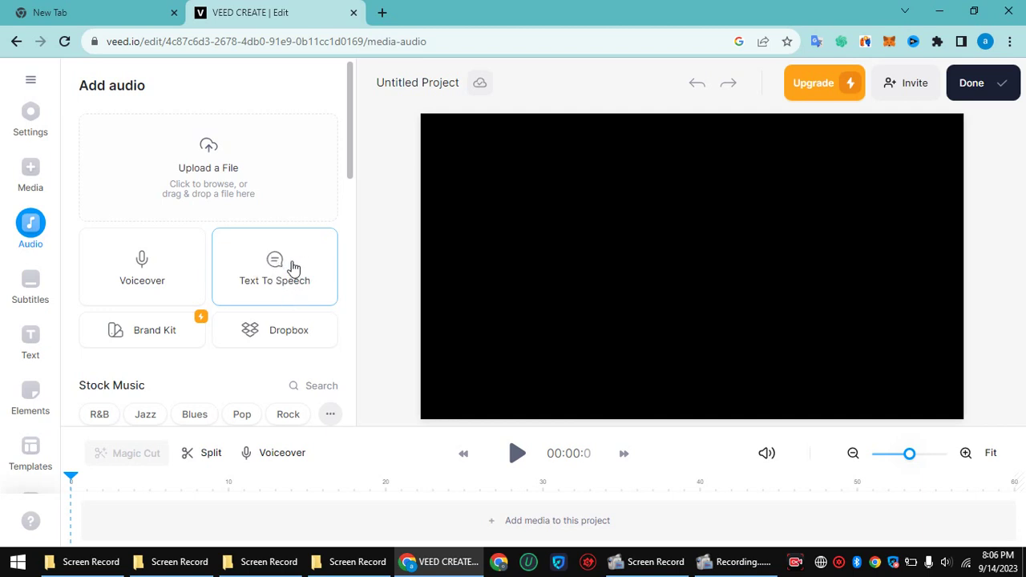
Step: Browse the Subtitles, Text and Elements panels in turn from the left sidebar
{"action": "left_click", "coordinate": [36, 293]}
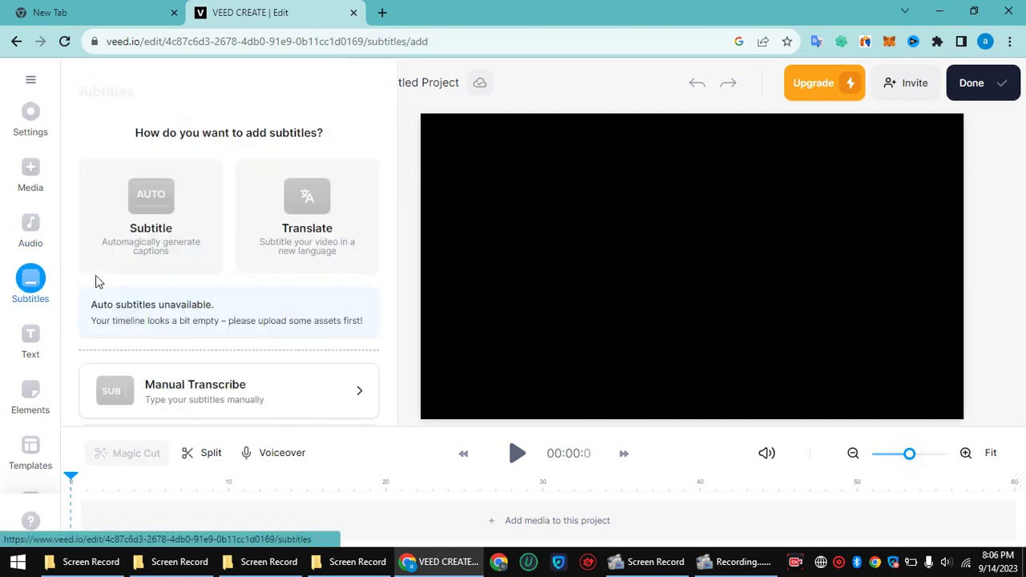
{"action": "left_click", "coordinate": [32, 345]}
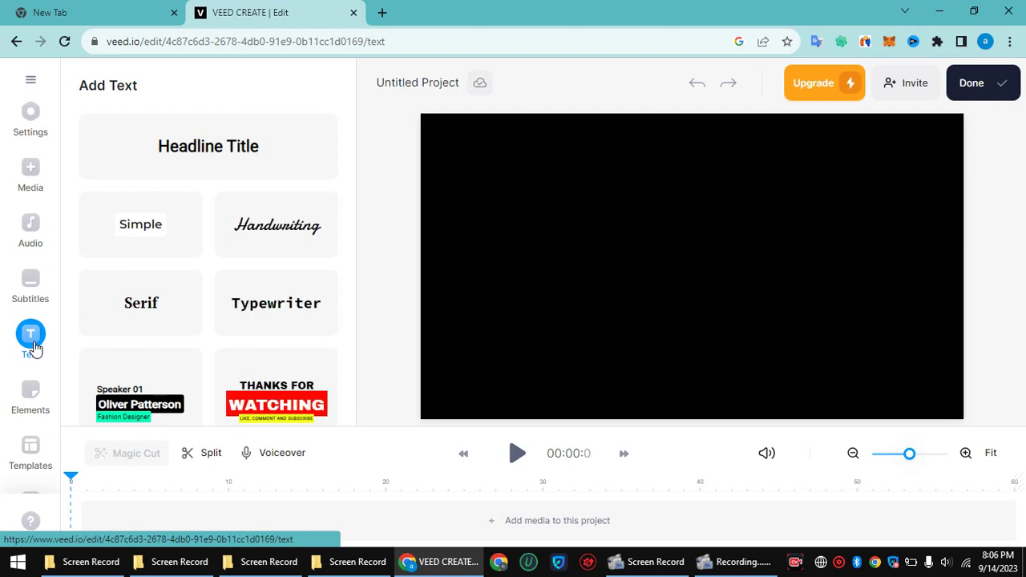
{"action": "left_click", "coordinate": [29, 394]}
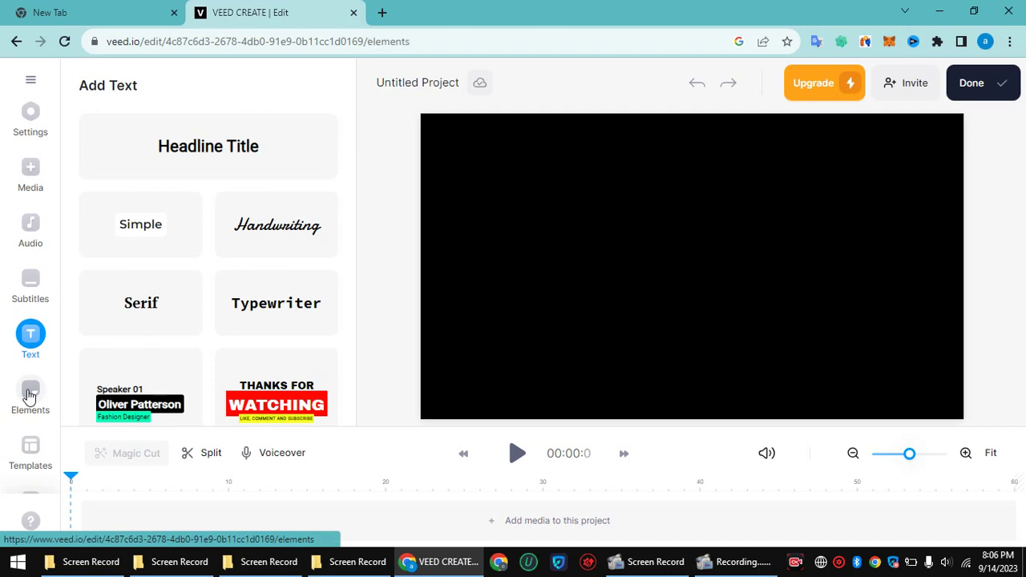